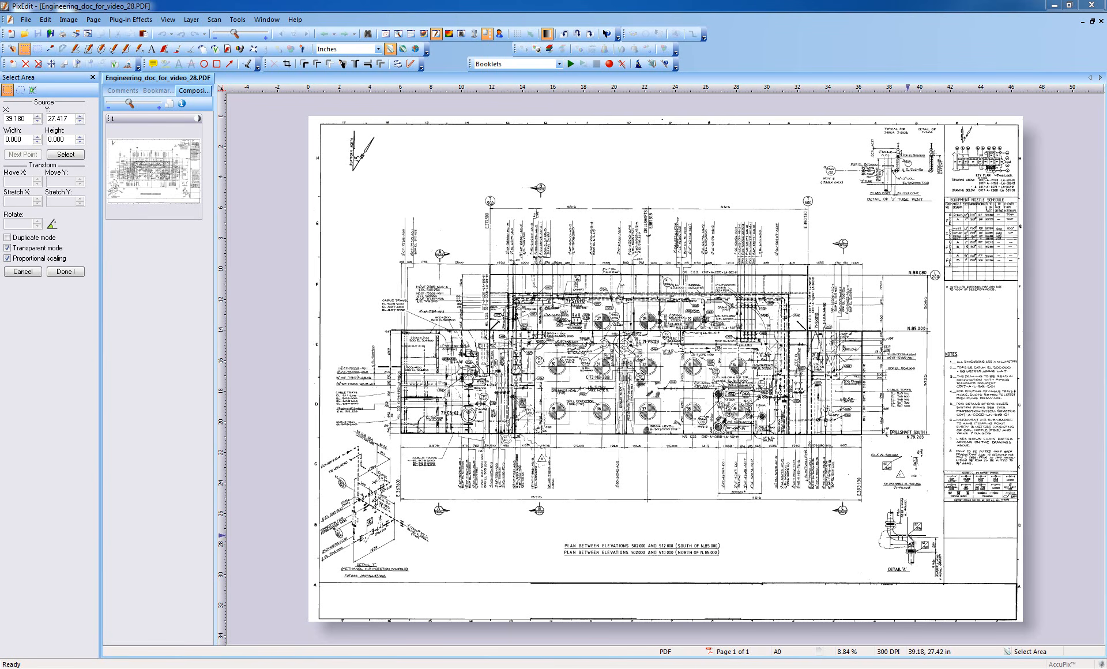
- Select the Detail A drawing area and move it about 1.7 inches to the left
scroll(888, 535, "up", 3)
scroll(862, 489, "up", 6)
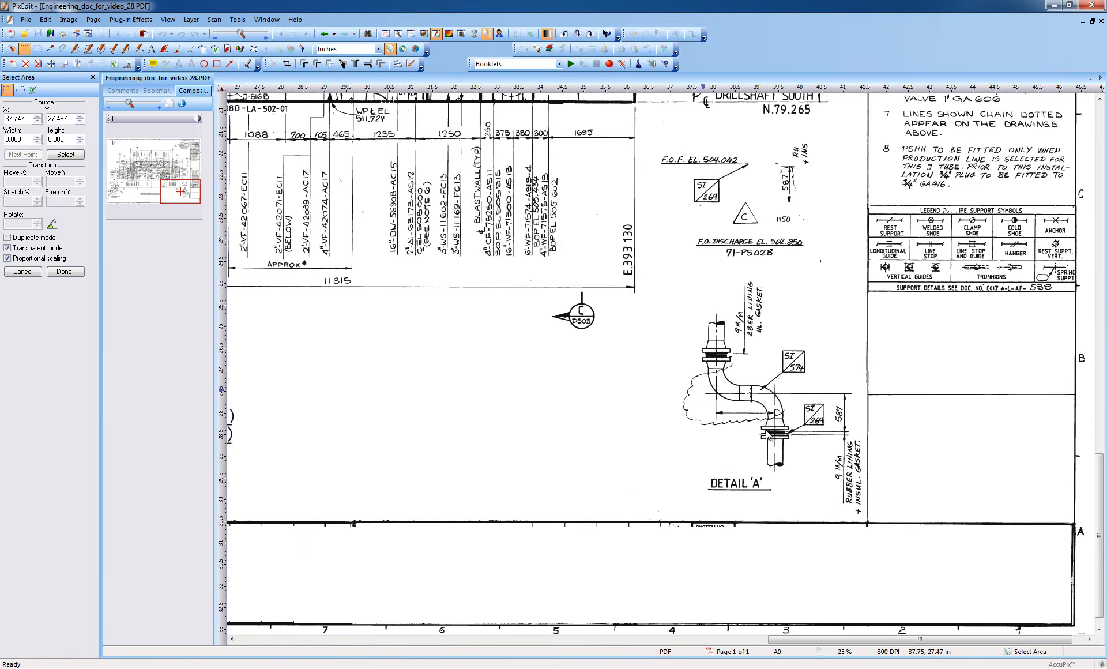
scroll(661, 368, "up", 1)
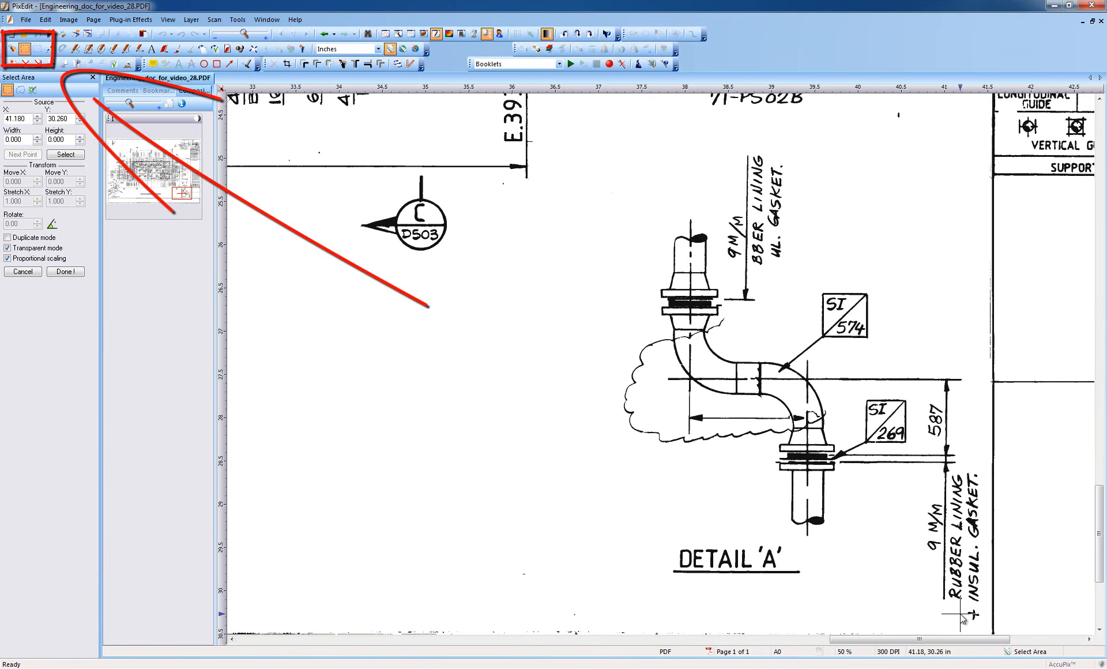
mouse_move(989, 625)
left_mouse_down()
mouse_move(807, 468)
mouse_move(726, 299)
mouse_move(687, 171)
mouse_move(603, 140)
left_mouse_up()
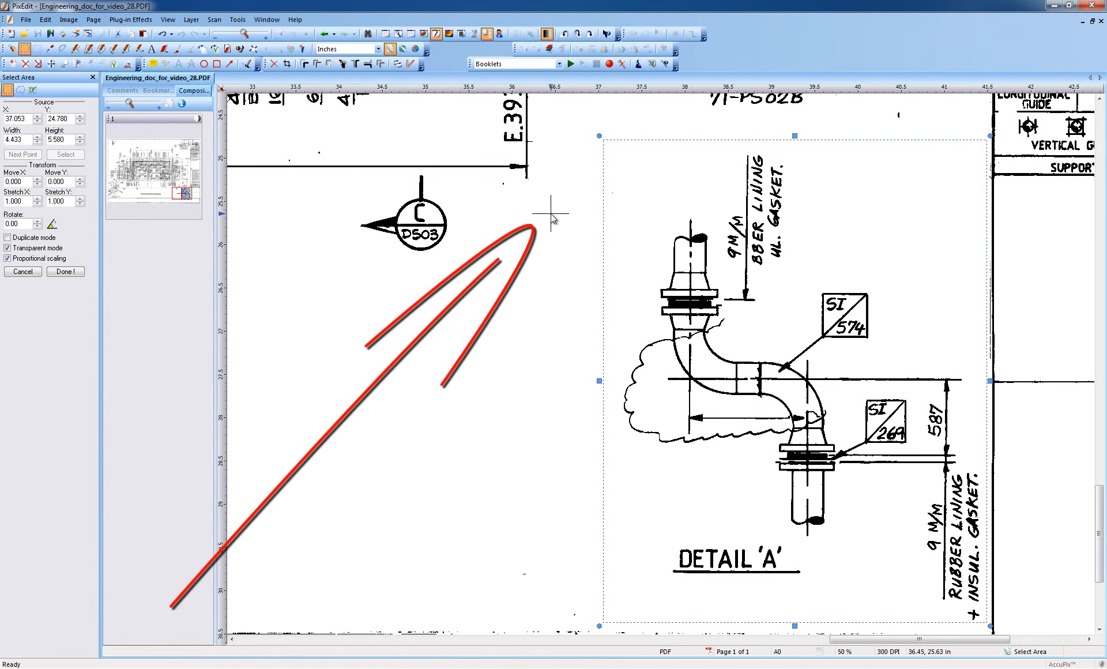
left_click(552, 218)
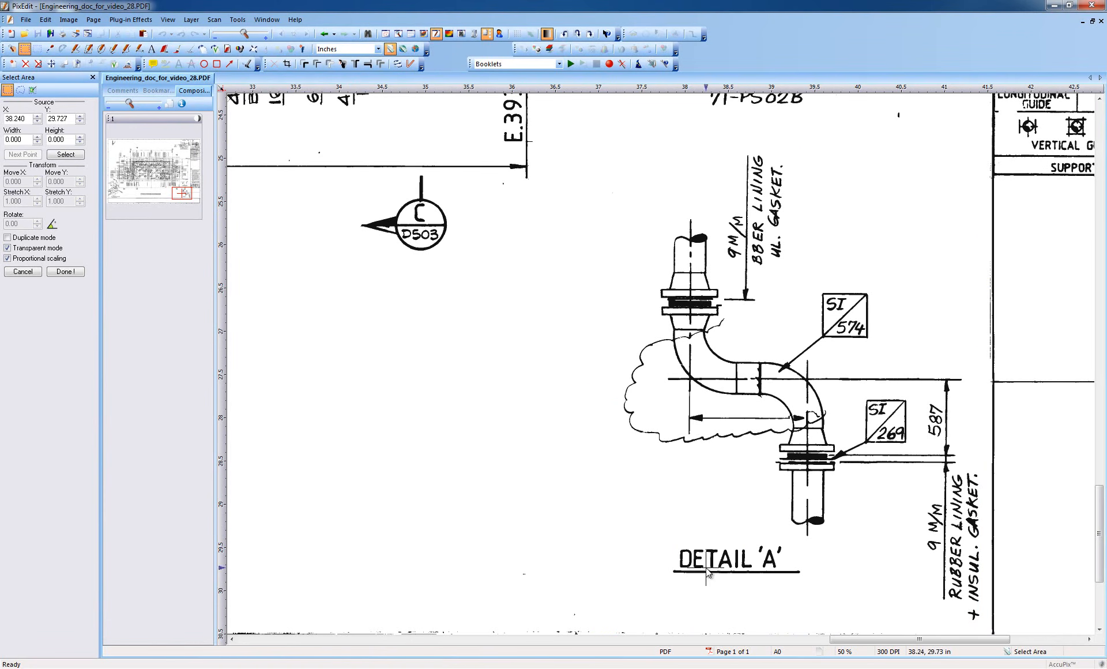
left_click_drag(988, 627, 563, 138)
left_click_drag(712, 286, 562, 276)
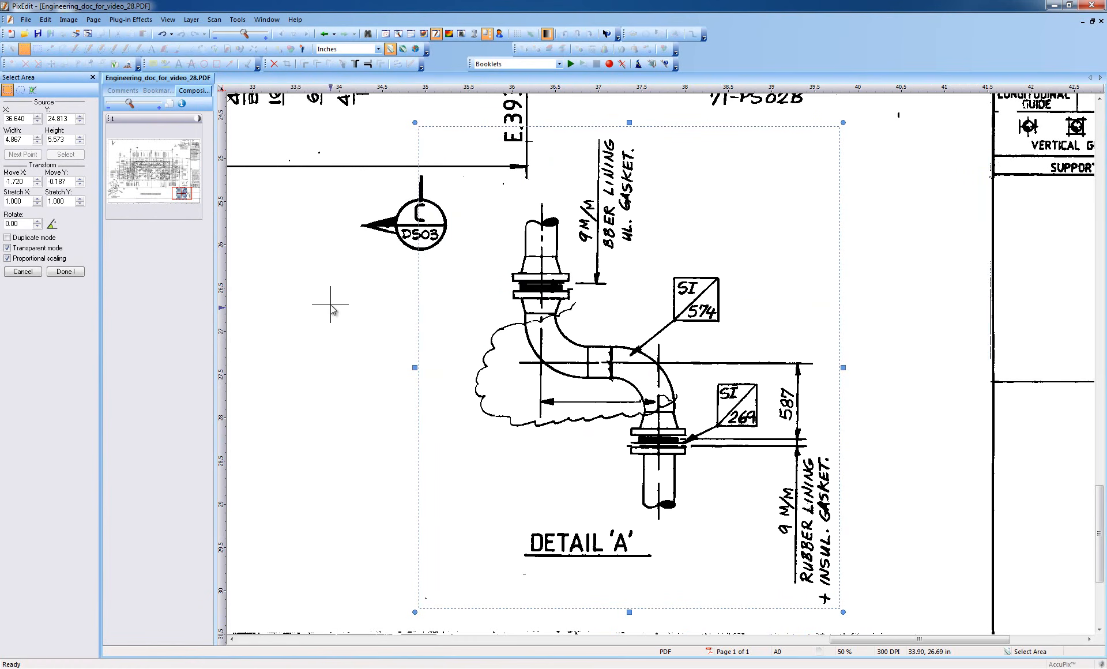
- Toggle Duplicate mode on and off to compare duplicating with moving the selection
left_click(8, 238)
left_click(7, 238)
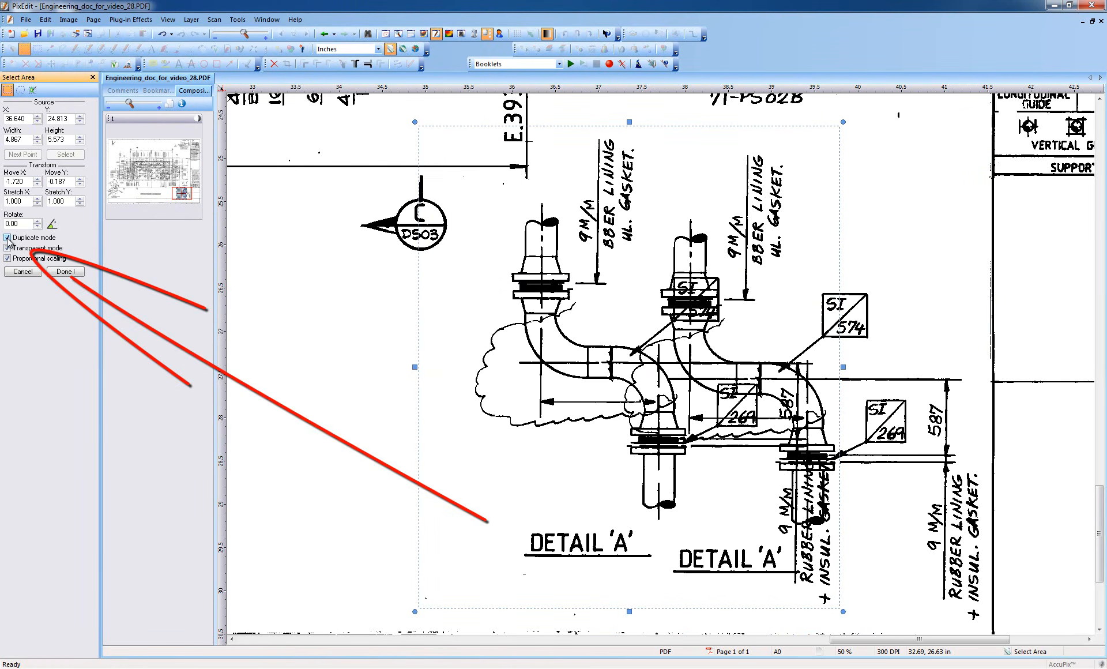
left_click(8, 238)
left_click(7, 238)
left_click(8, 237)
left_click(7, 237)
left_click(8, 237)
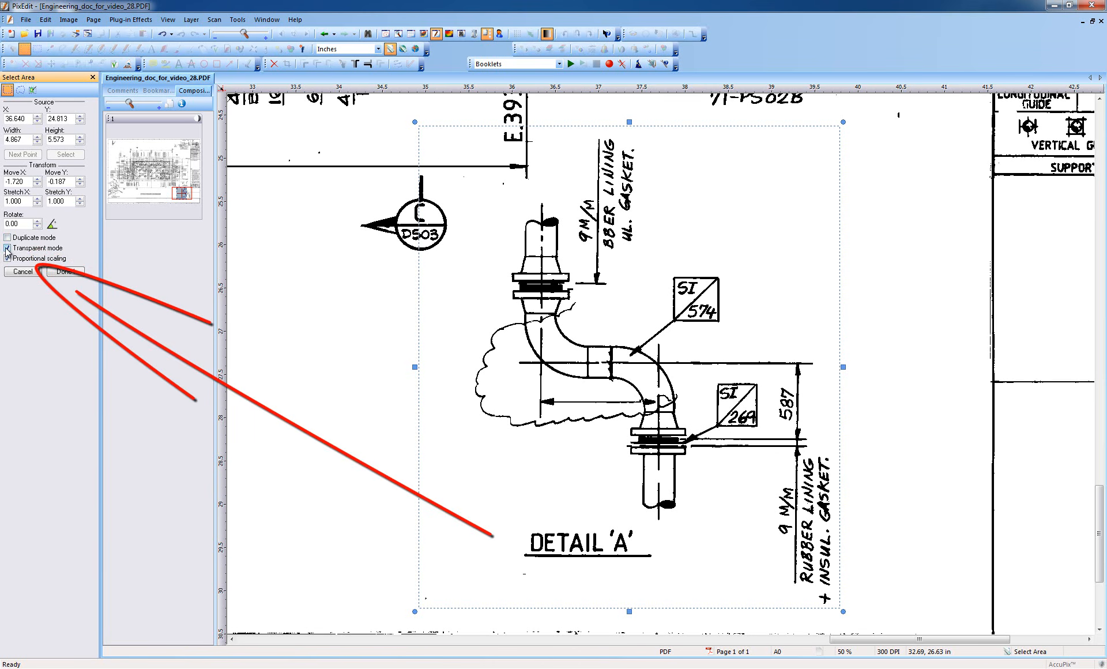
- Toggle Transparent mode off and on to compare how the moved selection covers the drawing
left_click(8, 247)
left_click(8, 248)
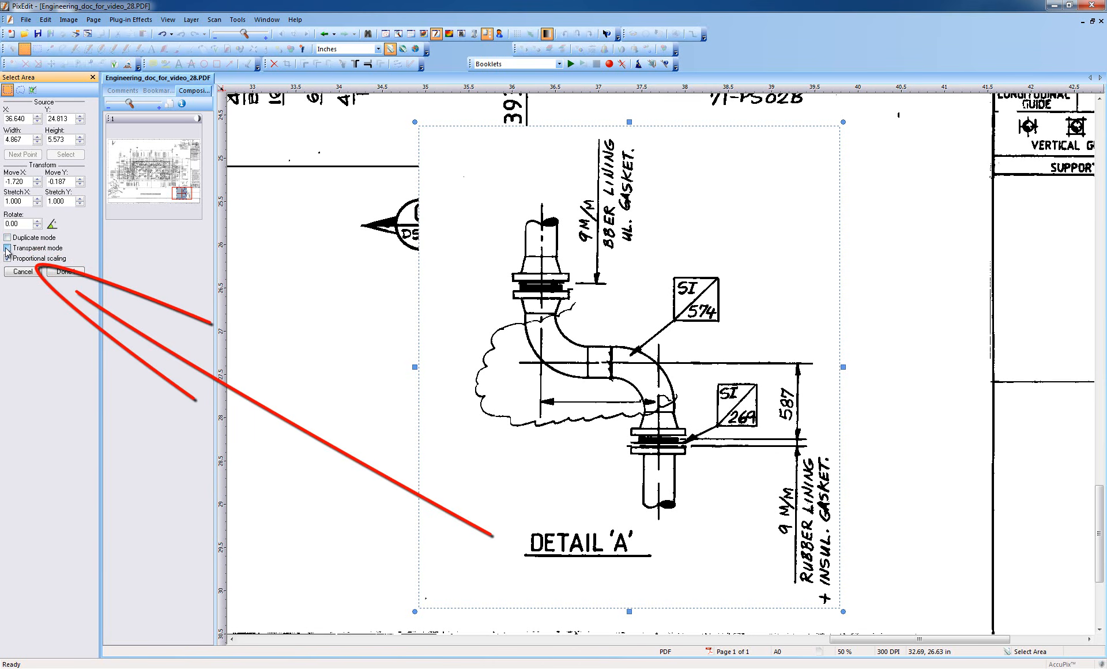
left_click(8, 248)
left_click(7, 248)
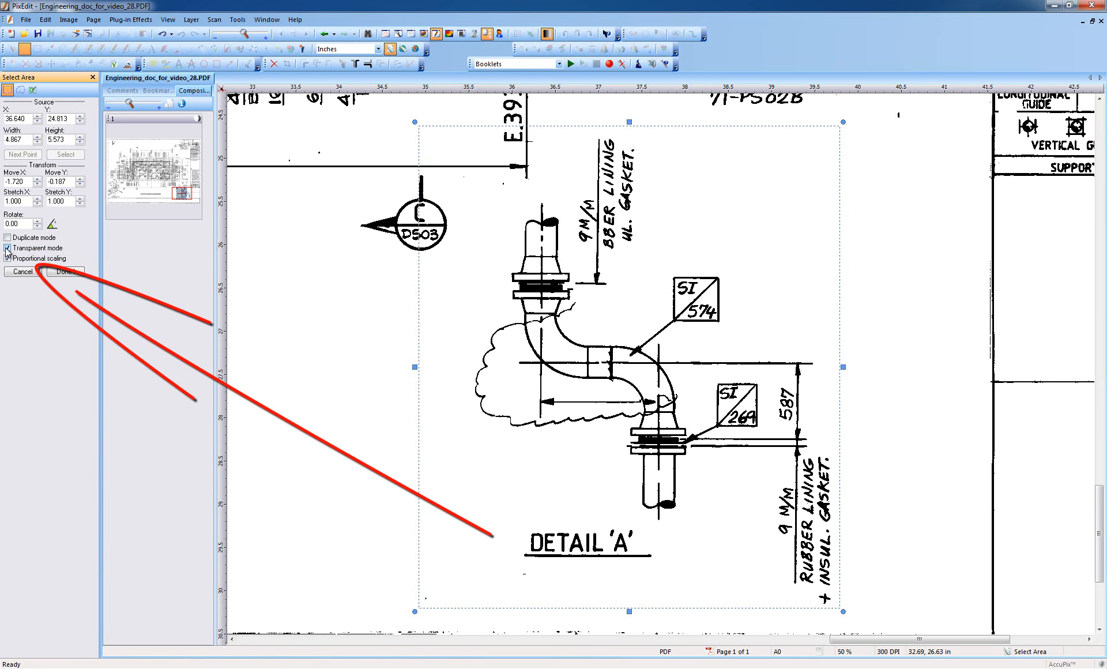
left_click(8, 248)
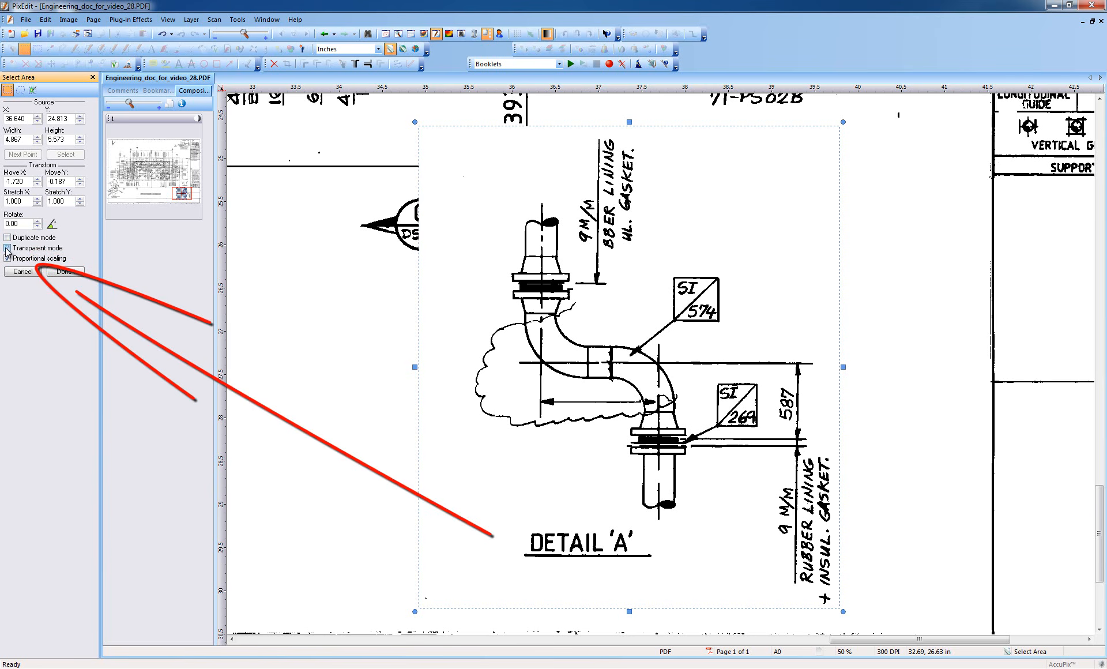
left_click(8, 248)
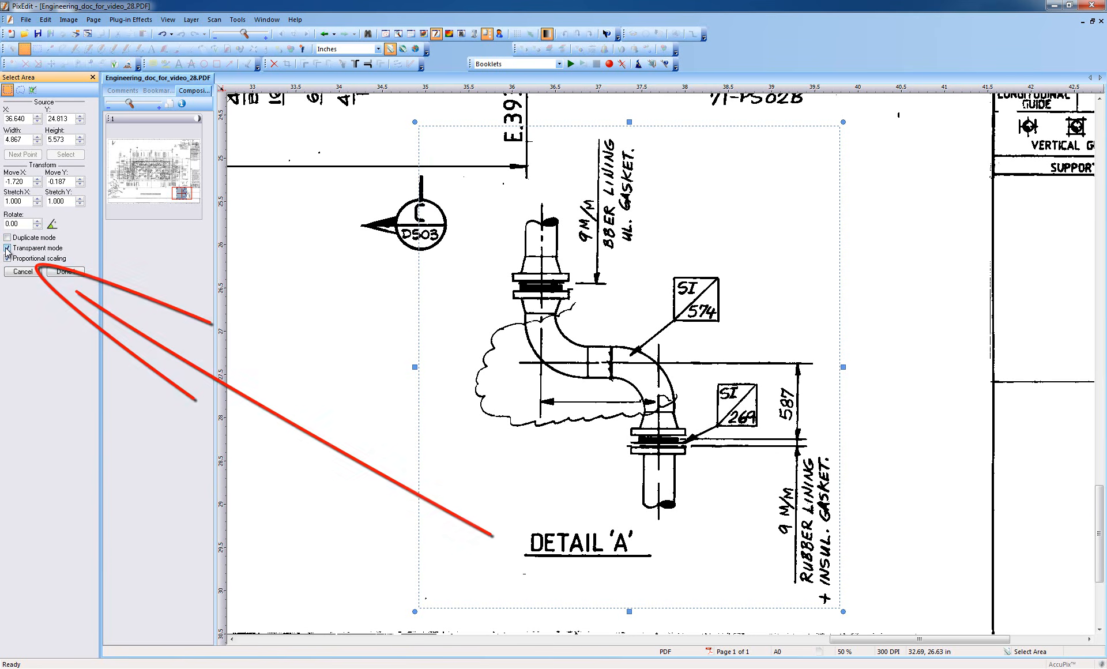
left_click(7, 248)
left_click(7, 248)
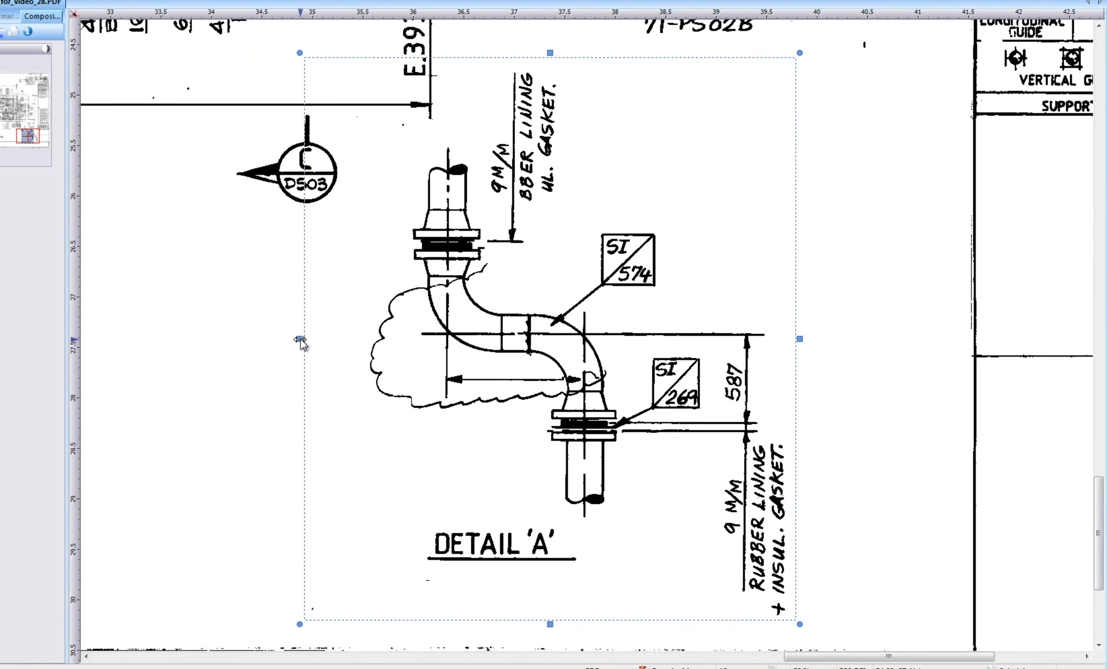
- Shrink the selected detail to about 0.68 horizontal and 0.76 vertical stretch and reposition it lower
left_click_drag(299, 339, 425, 339)
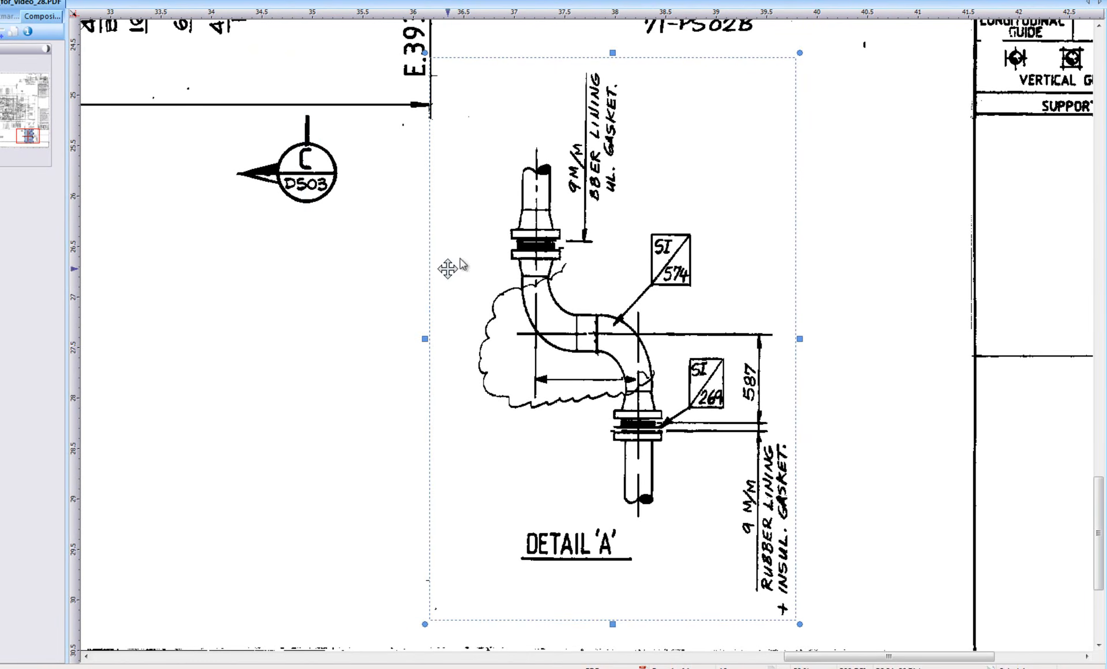
left_click_drag(612, 53, 613, 237)
mouse_move(423, 237)
left_mouse_down()
mouse_move(558, 413)
mouse_move(336, 195)
left_mouse_up()
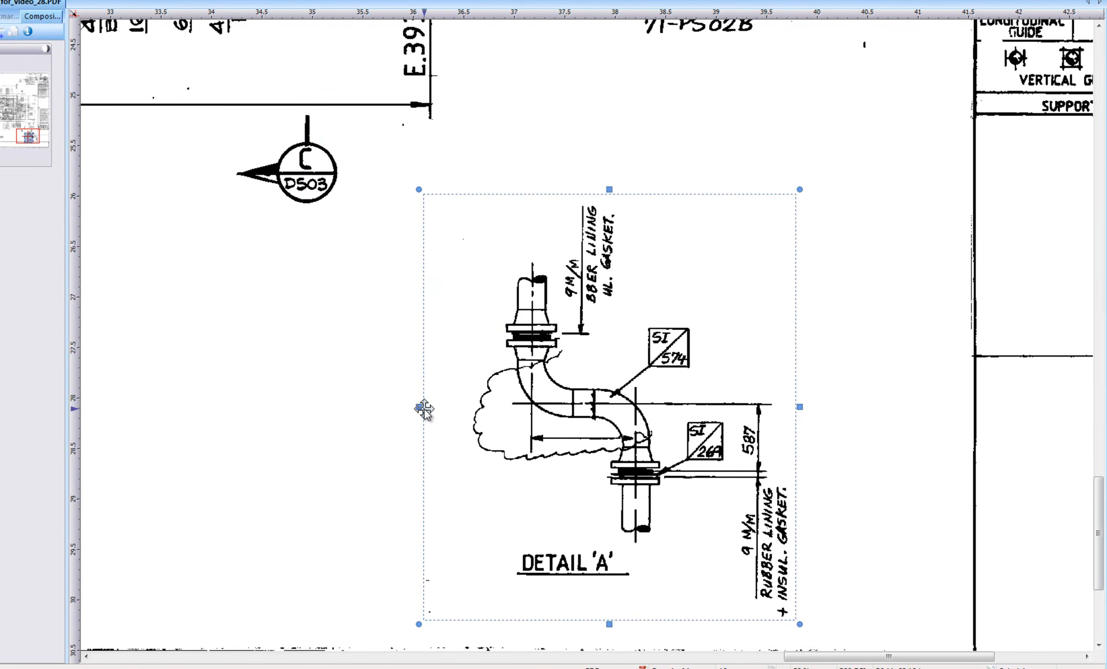
mouse_move(424, 408)
left_mouse_down()
mouse_move(753, 404)
mouse_move(931, 387)
mouse_move(715, 387)
mouse_move(947, 384)
mouse_move(463, 386)
left_mouse_up()
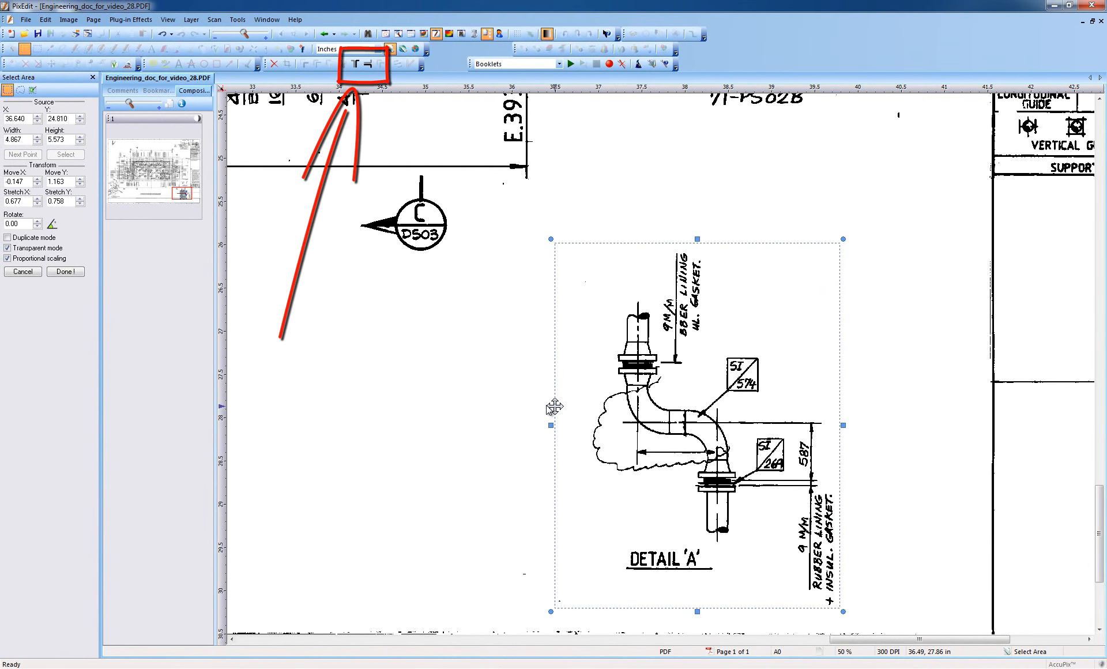
- Rotate the selected detail about 54 degrees and apply the transformation
left_click(648, 420)
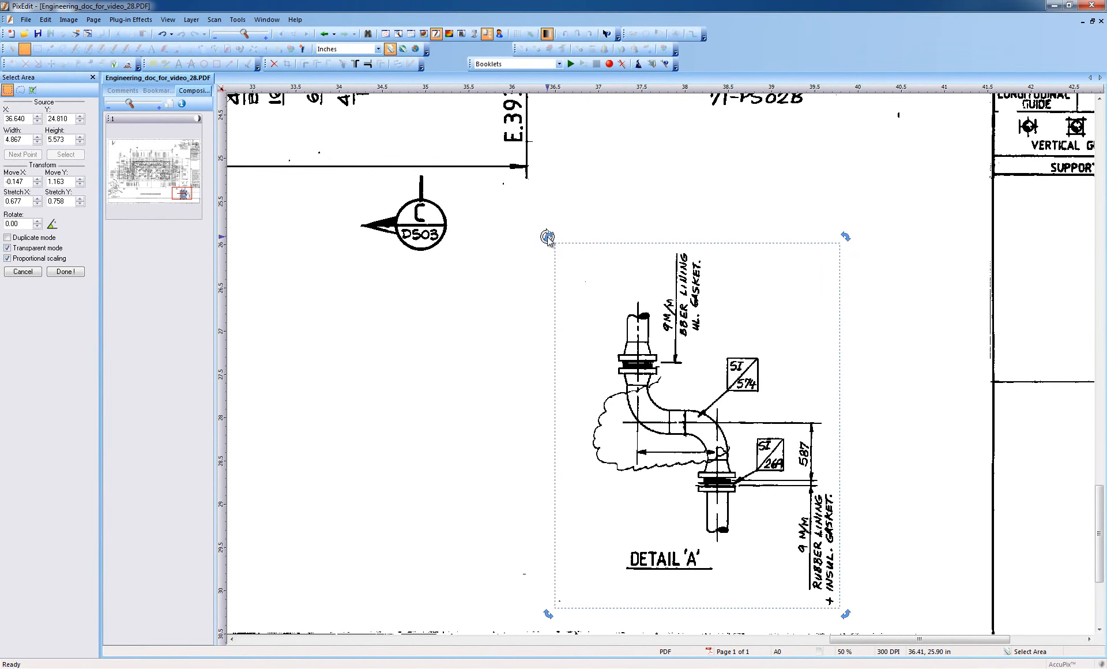
mouse_move(548, 236)
left_mouse_down()
mouse_move(525, 271)
mouse_move(501, 439)
mouse_move(493, 334)
left_mouse_up()
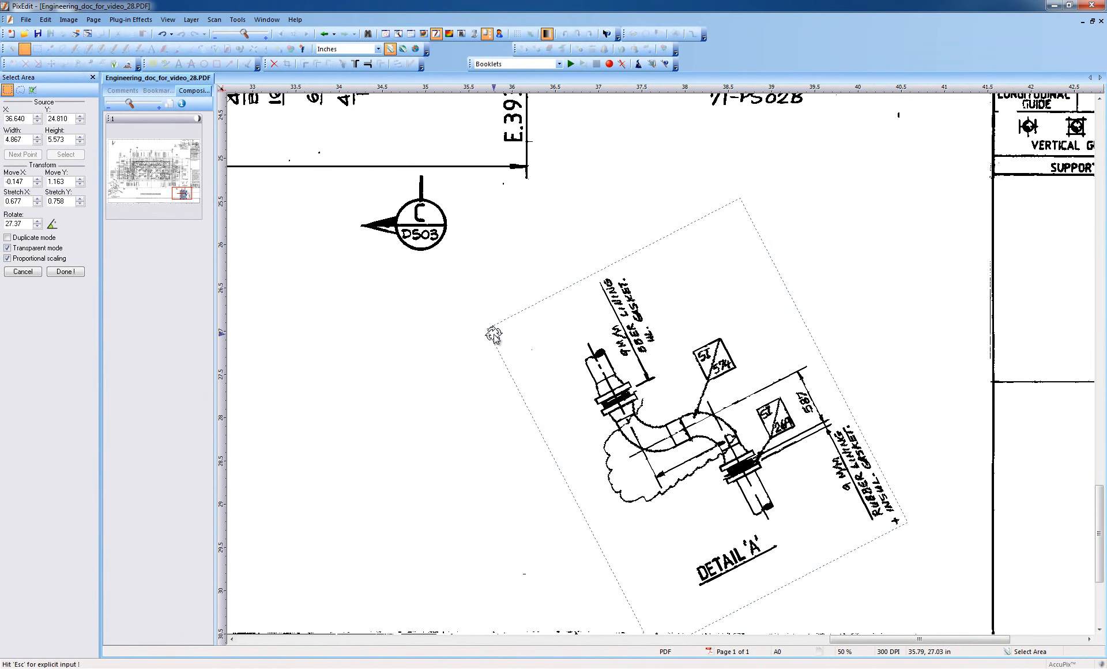
mouse_move(493, 334)
left_mouse_down()
mouse_move(501, 306)
mouse_move(487, 287)
mouse_move(447, 441)
left_mouse_up()
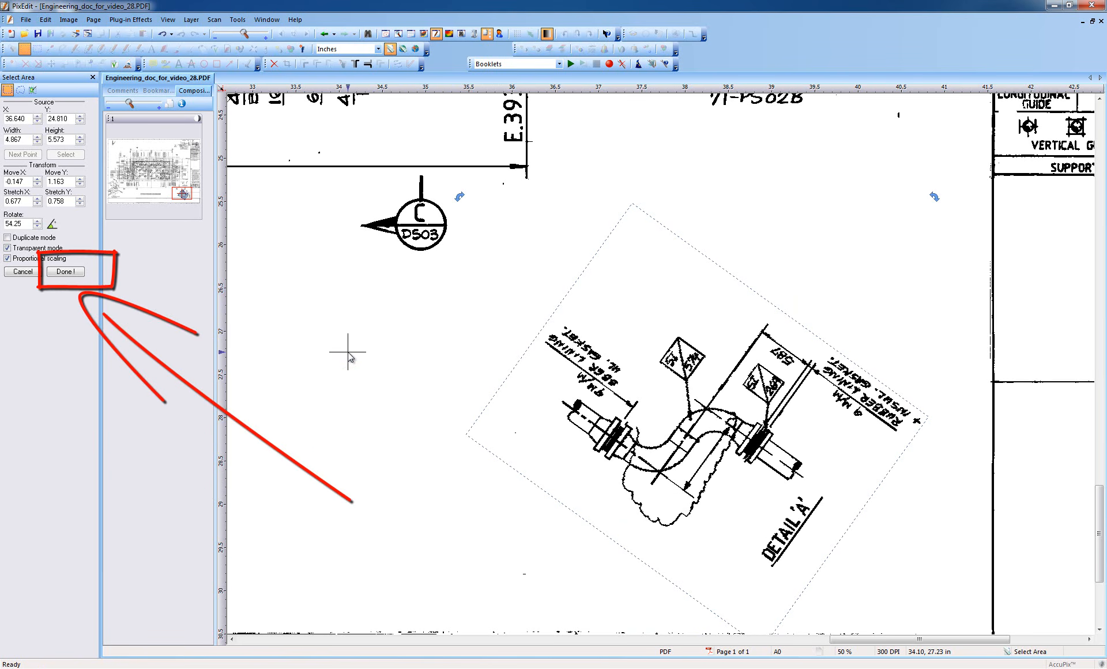
key("Return")
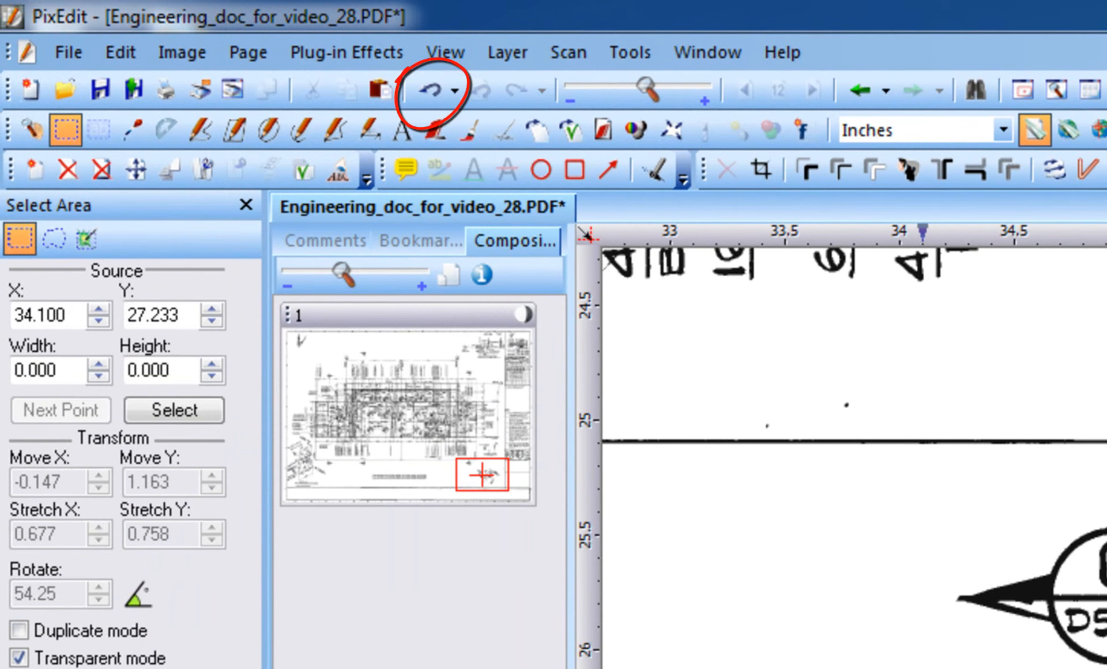
- Undo the applied transformation and reselect the original Detail A area
left_click(429, 90)
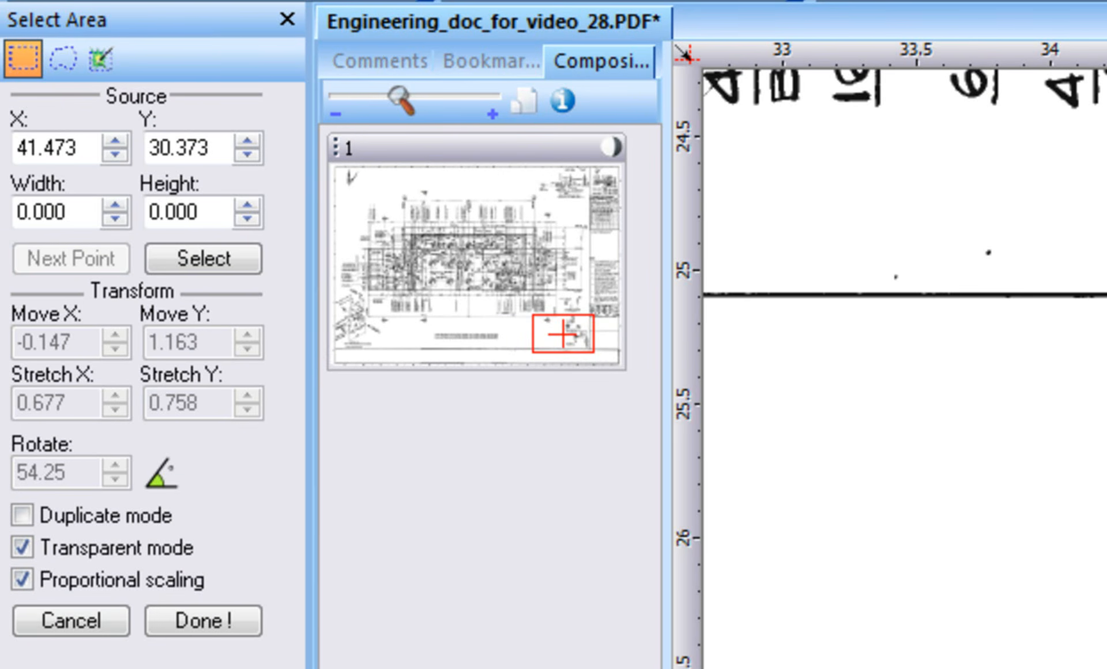
left_click_drag(1106, 668, 1106, 219)
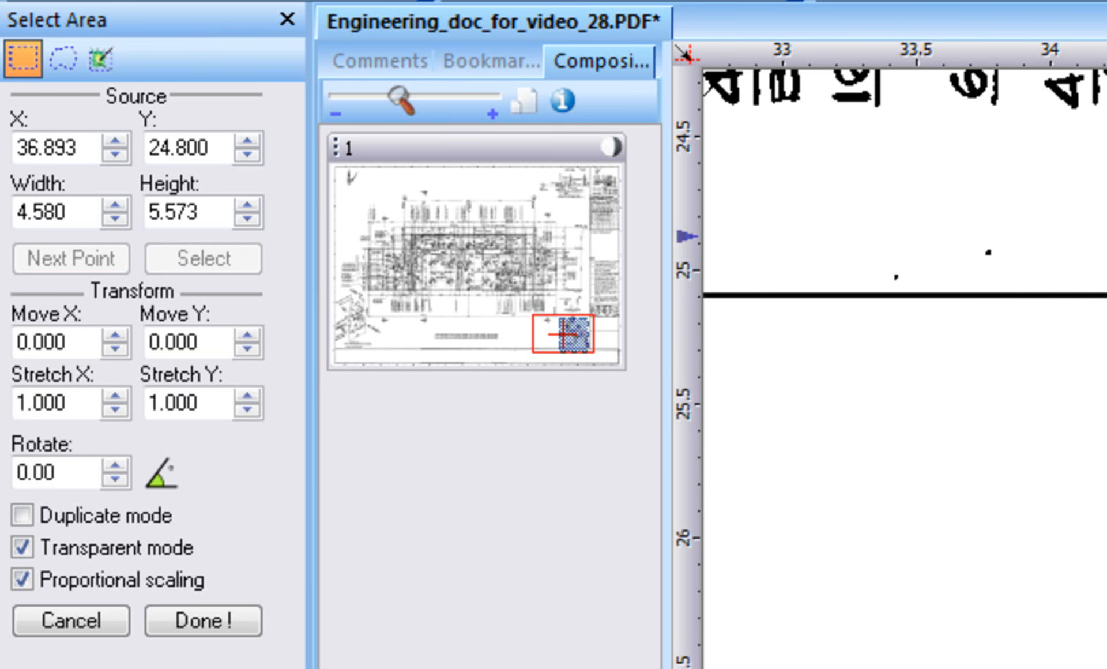
left_click(113, 350)
left_click(113, 350)
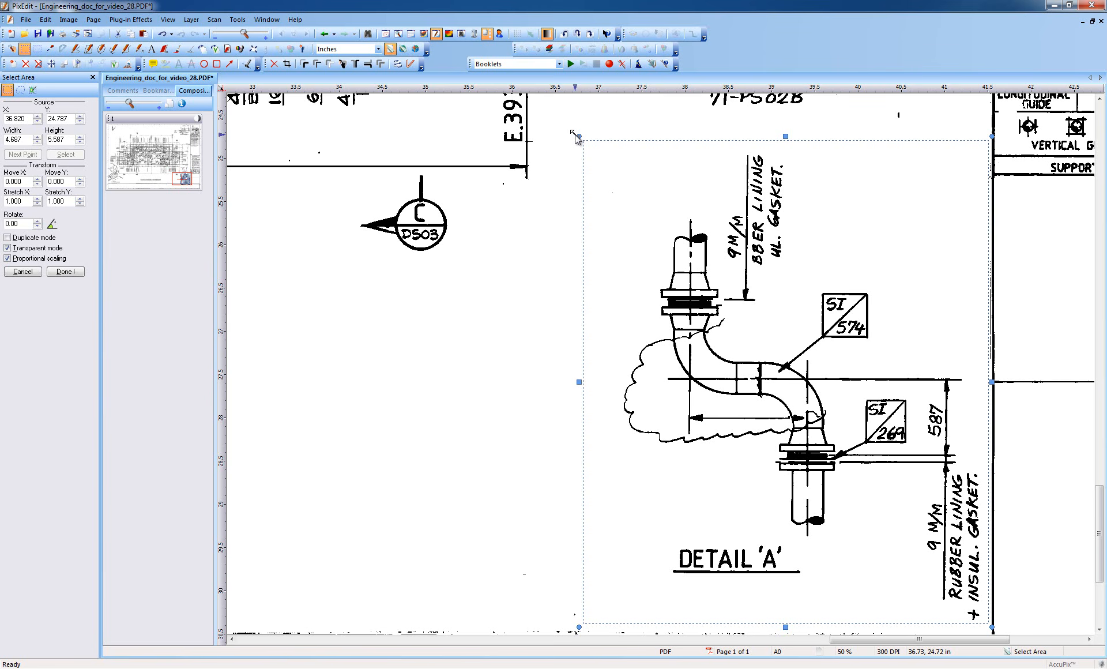
- Copy the selected Detail A area and paste a duplicate of it
key("ctrl+c")
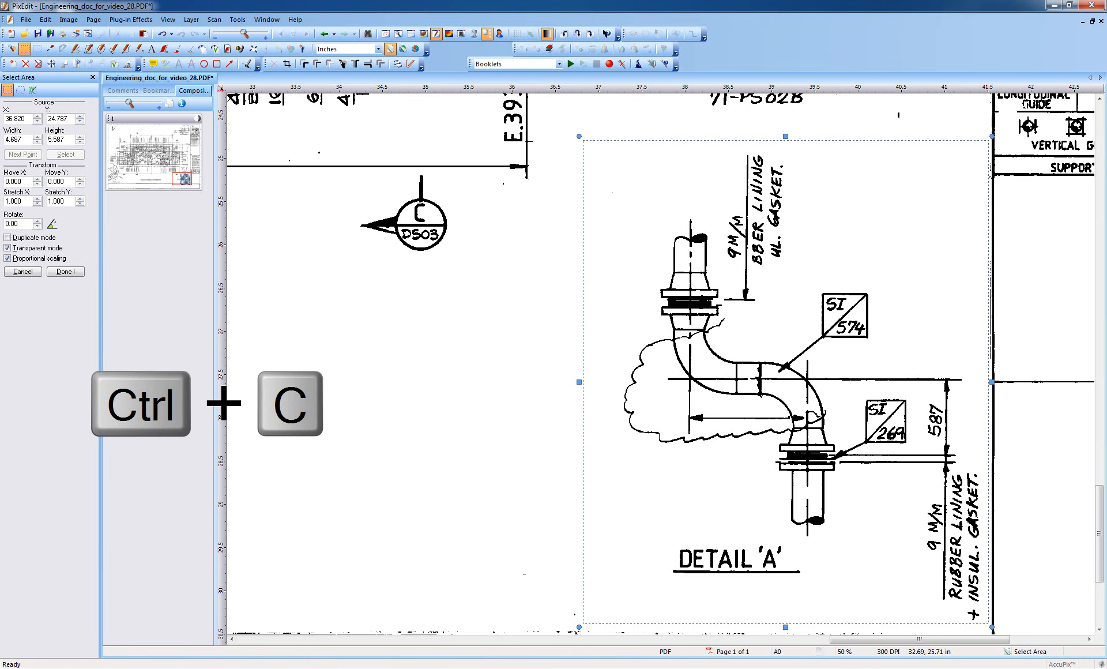
key("ctrl+v")
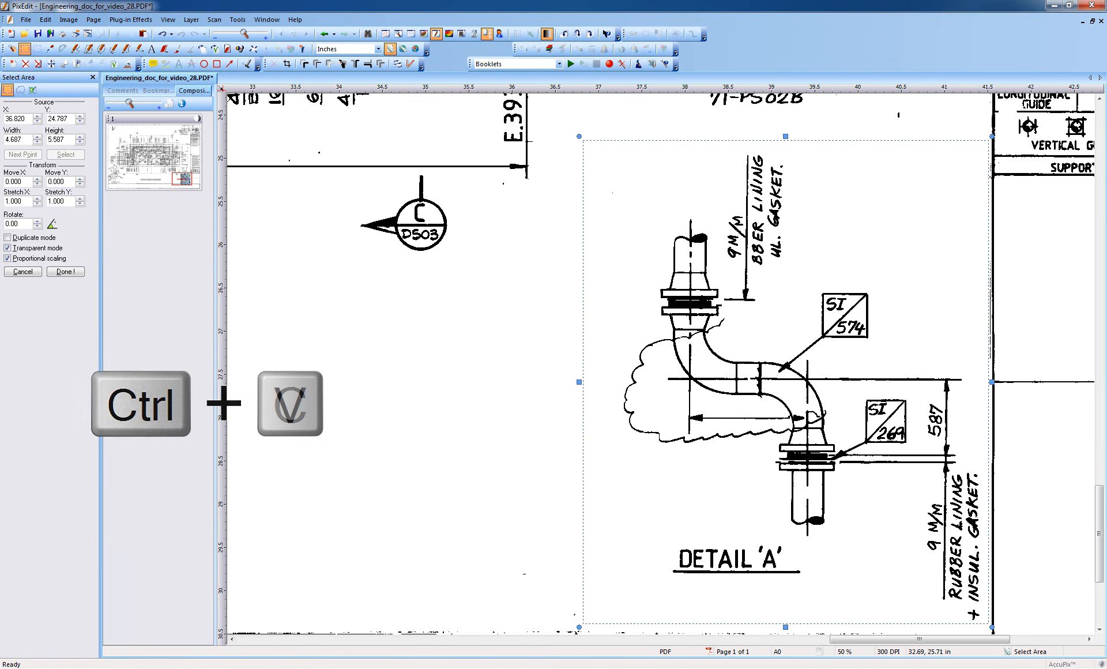